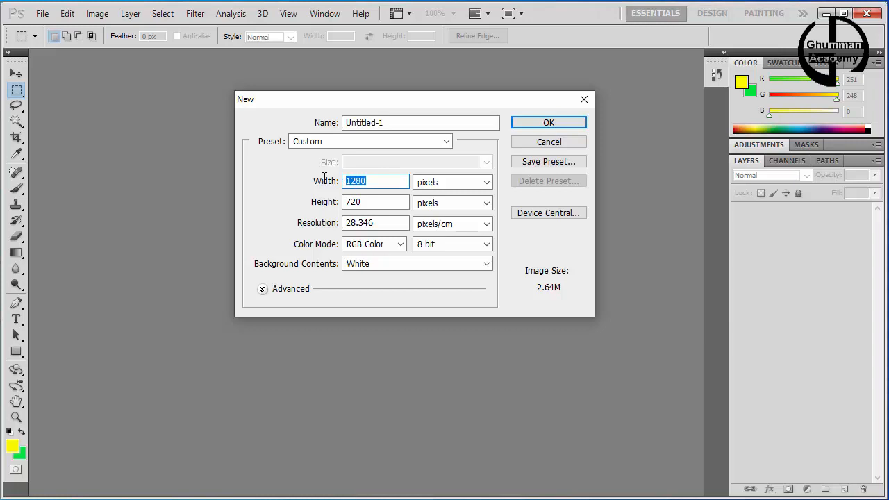
- Create a new document 800 pixels wide and 800 pixels high with a white background
{"action": "type", "text": "800"}
{"action": "left_click_drag", "start_coordinate": [361, 203], "coordinate": [344, 210]}
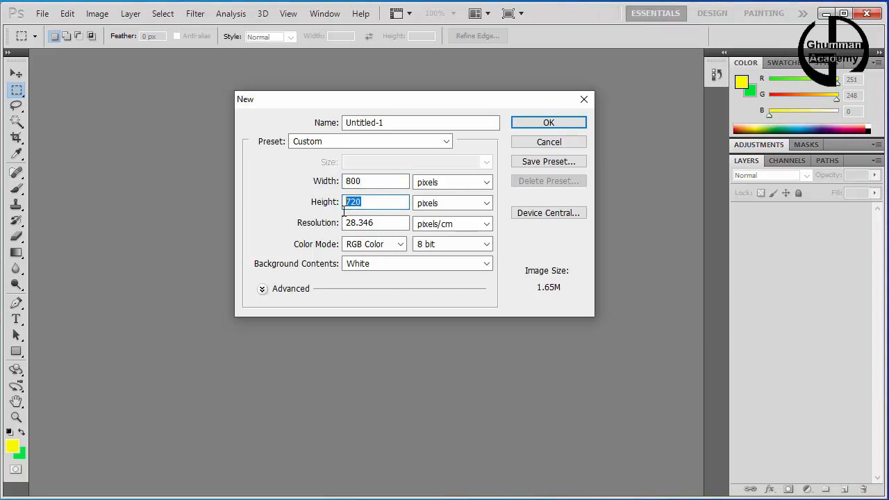
{"action": "type", "text": "800"}
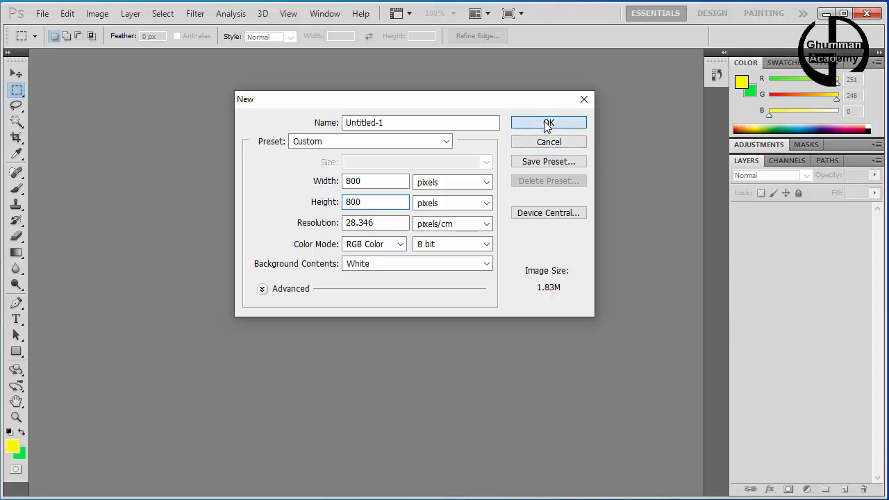
{"action": "left_click", "coordinate": [547, 123]}
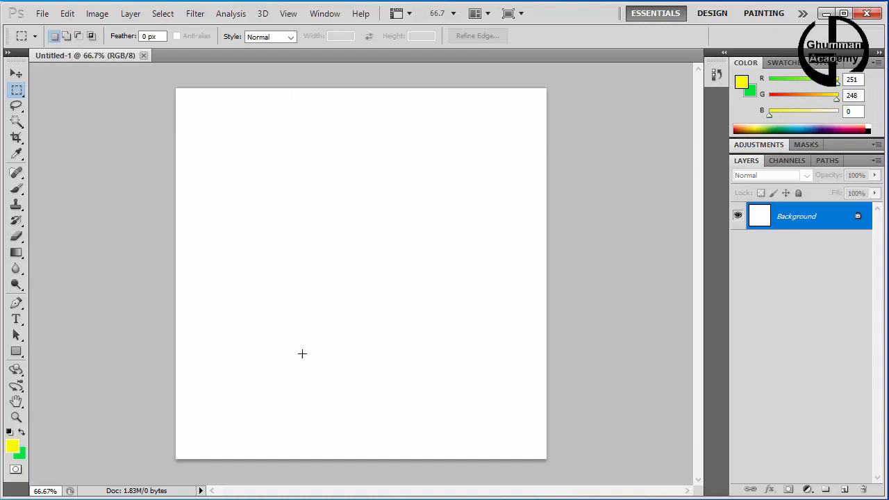
- Draw a yellow circle with the Ellipse tool that fills the whole canvas, about 800 px in diameter
{"action": "left_click", "coordinate": [17, 355]}
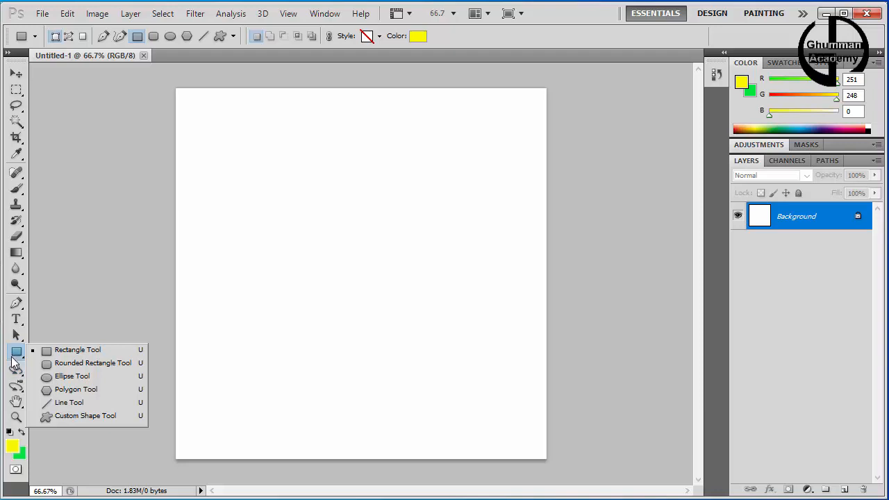
{"action": "left_click", "coordinate": [66, 376]}
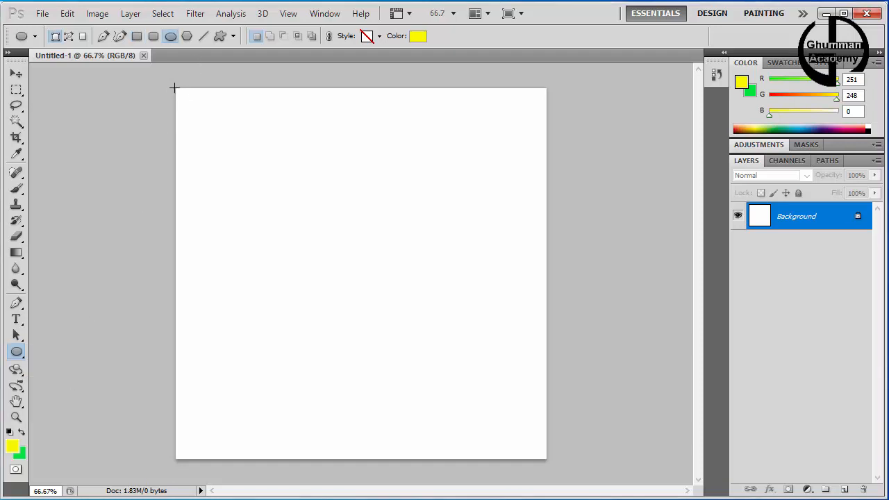
{"action": "left_click_drag", "start_coordinate": [173, 88], "coordinate": [548, 458]}
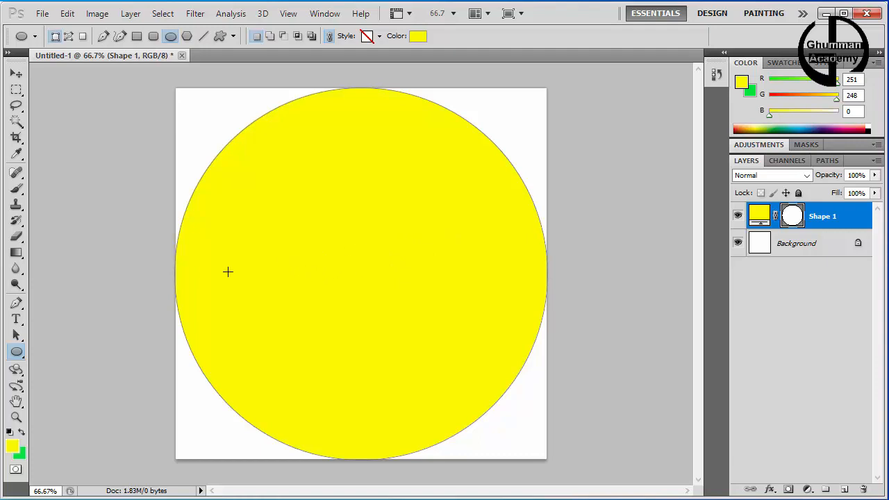
- Add a text box spanning the whole canvas over the yellow circle and enter "GA" in it
{"action": "left_click", "coordinate": [17, 319]}
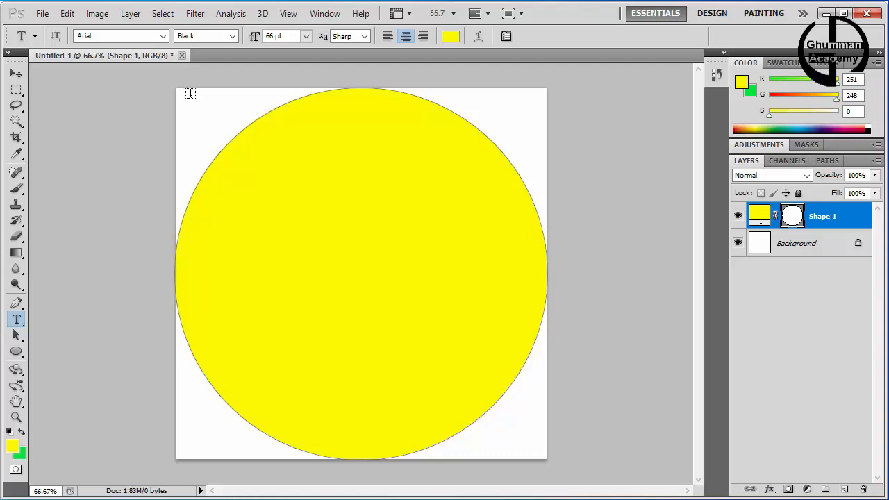
{"action": "left_click_drag", "start_coordinate": [177, 91], "coordinate": [554, 458]}
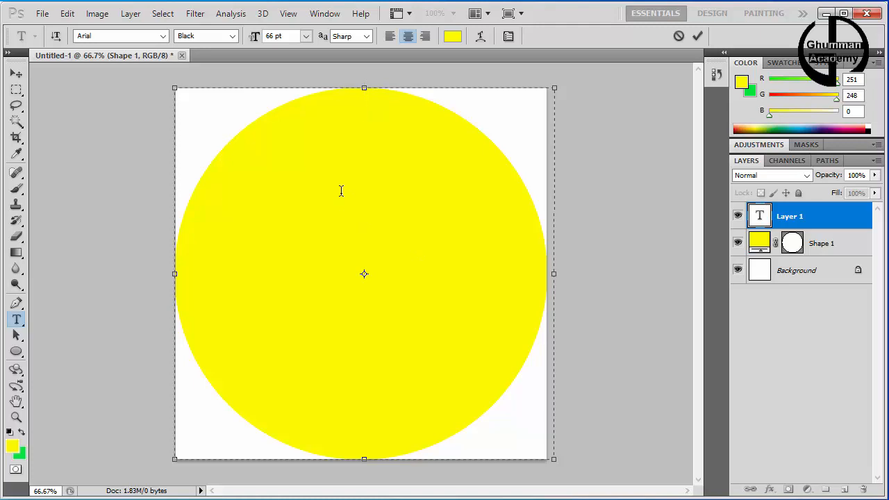
{"action": "type", "text": "Gh"}
- Change the colour of the GA text to black, hex 000000
{"action": "left_click_drag", "start_coordinate": [408, 99], "coordinate": [292, 100]}
{"action": "left_click", "coordinate": [453, 36]}
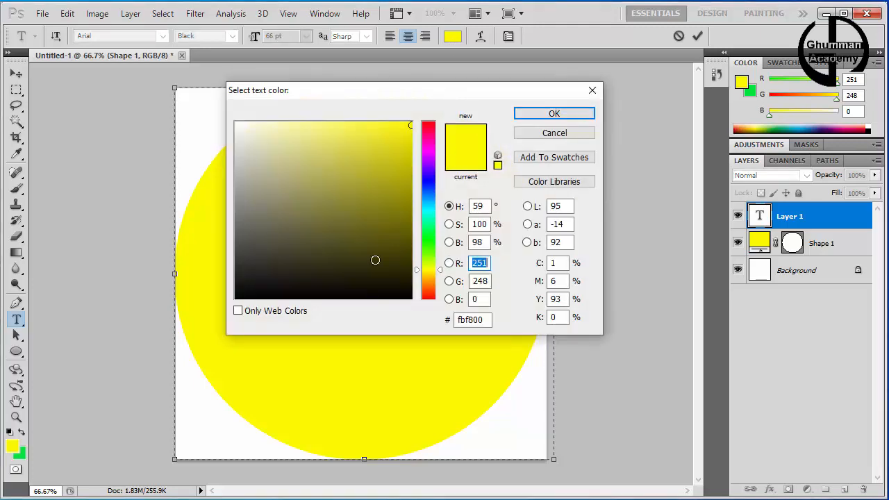
{"action": "left_click", "coordinate": [236, 298]}
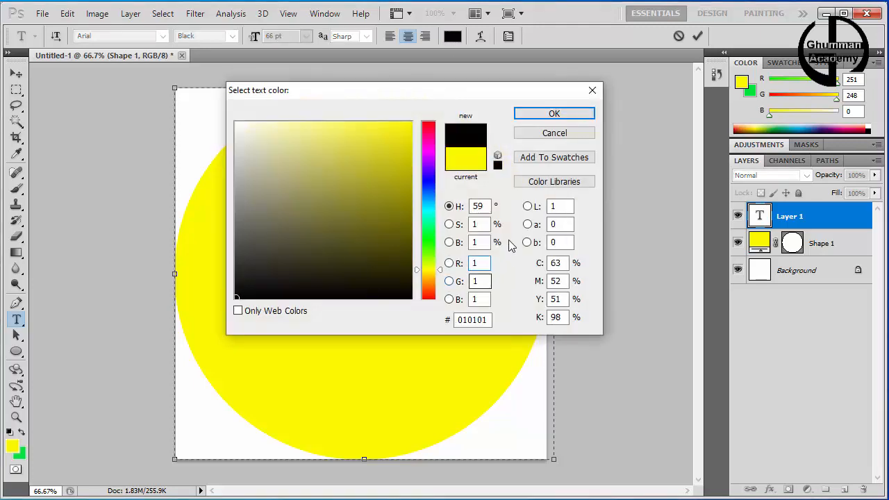
{"action": "double_click", "coordinate": [472, 209]}
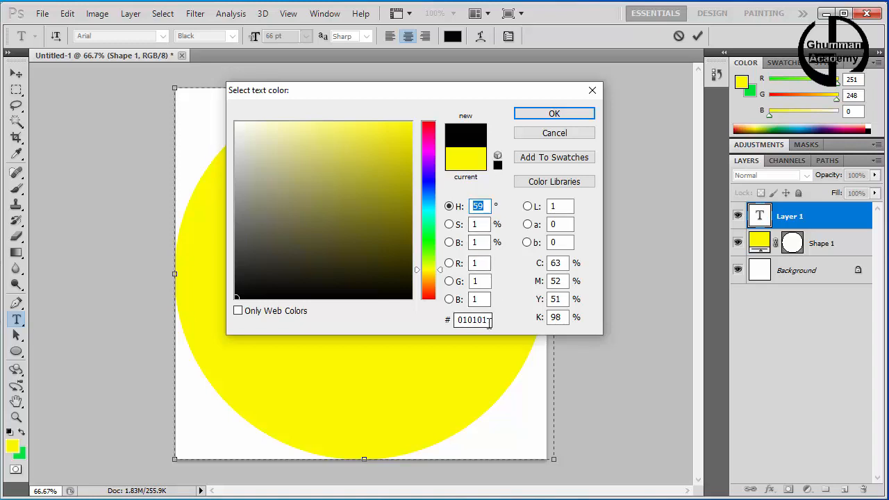
{"action": "left_click_drag", "start_coordinate": [489, 319], "coordinate": [450, 325]}
{"action": "type", "text": "00000"}
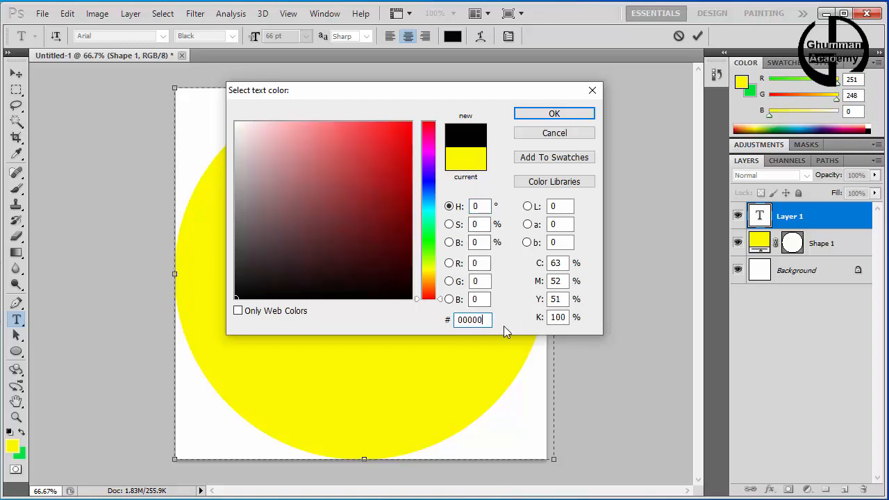
{"action": "type", "text": "0"}
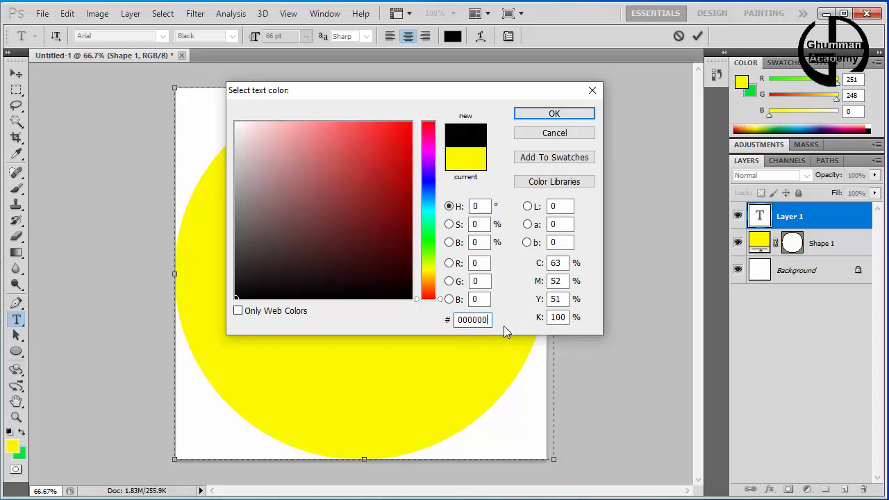
{"action": "left_click", "coordinate": [553, 115]}
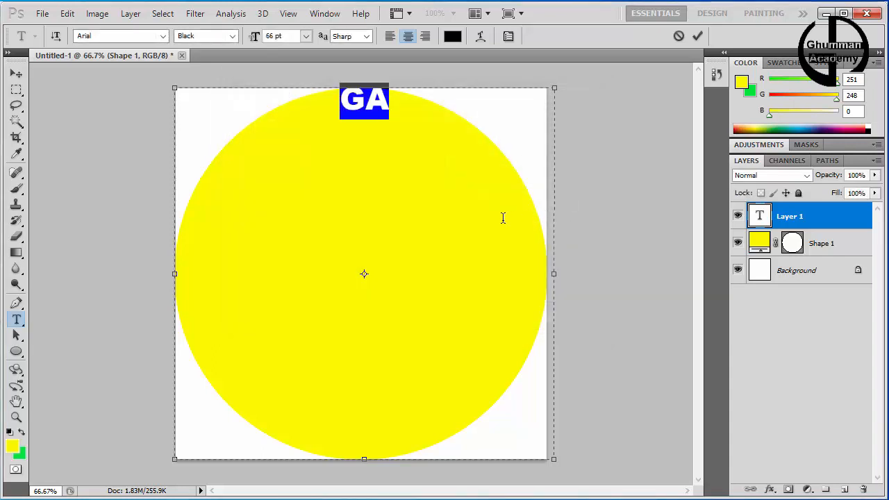
- Set the GA text's font size to 500 pt and move the text down to the middle of the circle
{"action": "left_click", "coordinate": [257, 37]}
{"action": "type", "text": "500"}
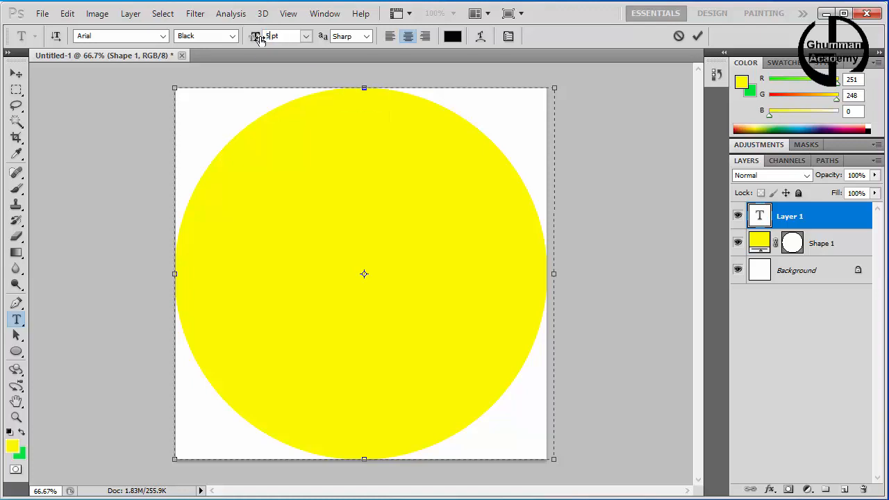
{"action": "key", "text": "Return"}
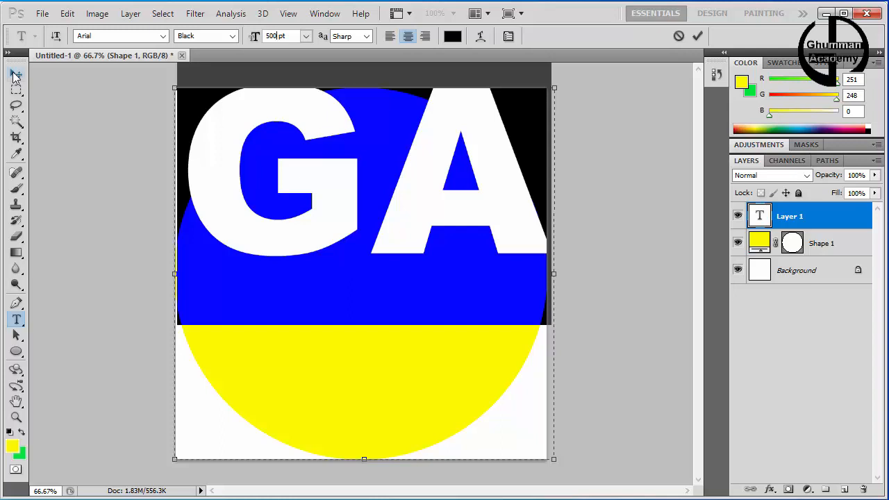
{"action": "left_click", "coordinate": [17, 74]}
{"action": "left_click_drag", "start_coordinate": [341, 225], "coordinate": [335, 262]}
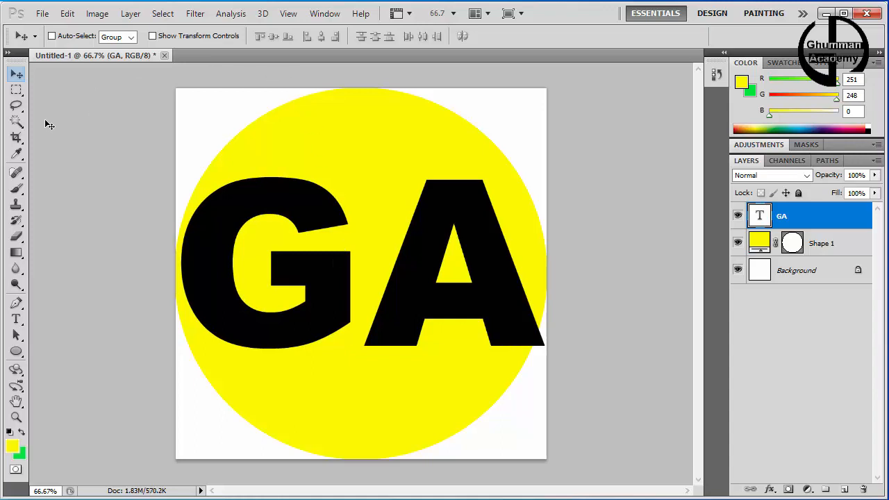
- Reduce the font size of the whole GA text to 480 pt
{"action": "left_click", "coordinate": [17, 319]}
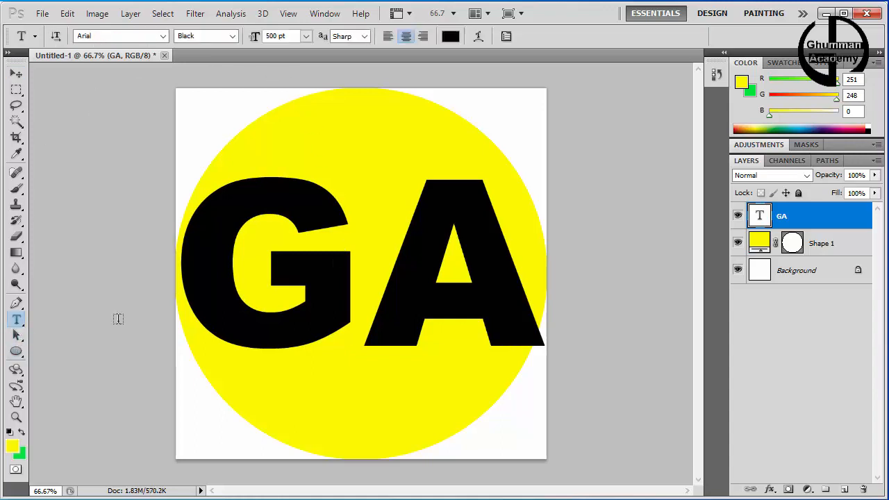
{"action": "left_click", "coordinate": [414, 262]}
{"action": "key", "text": "ctrl+a"}
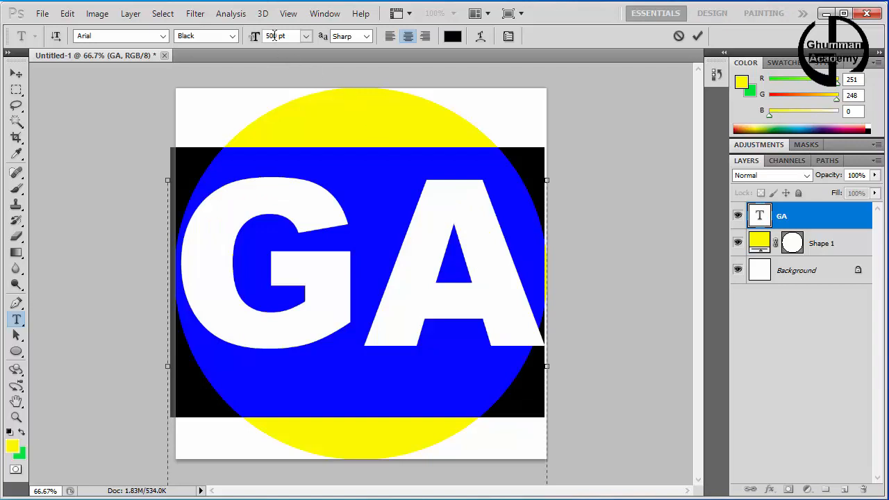
{"action": "type", "text": "40"}
{"action": "key", "text": "Return"}
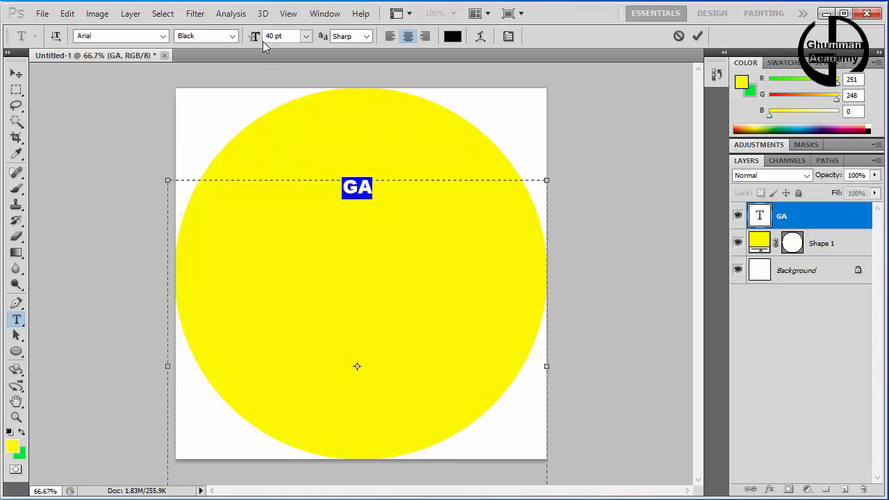
{"action": "type", "text": "0"}
{"action": "key", "text": "Return"}
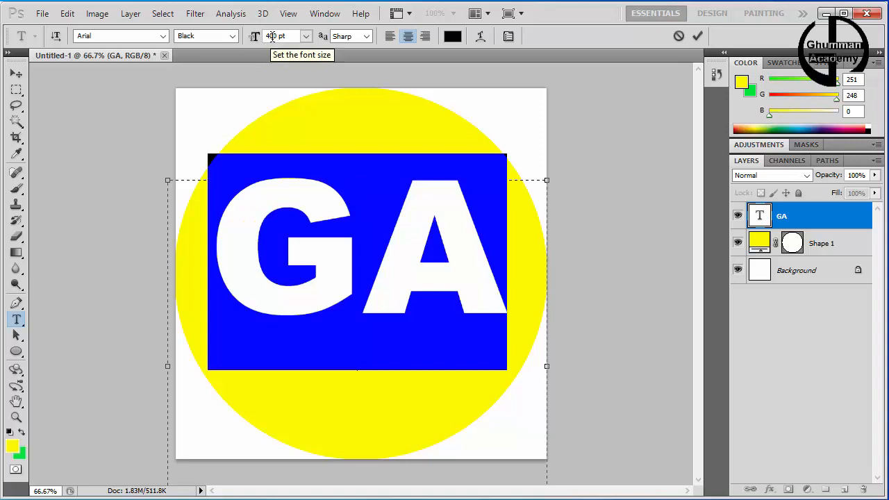
{"action": "double_click", "coordinate": [272, 37]}
{"action": "type", "text": "480"}
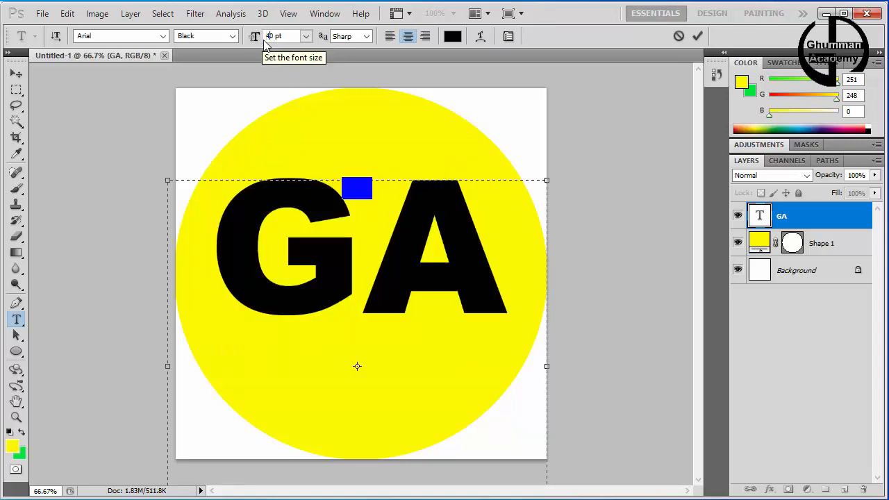
{"action": "key", "text": "Return"}
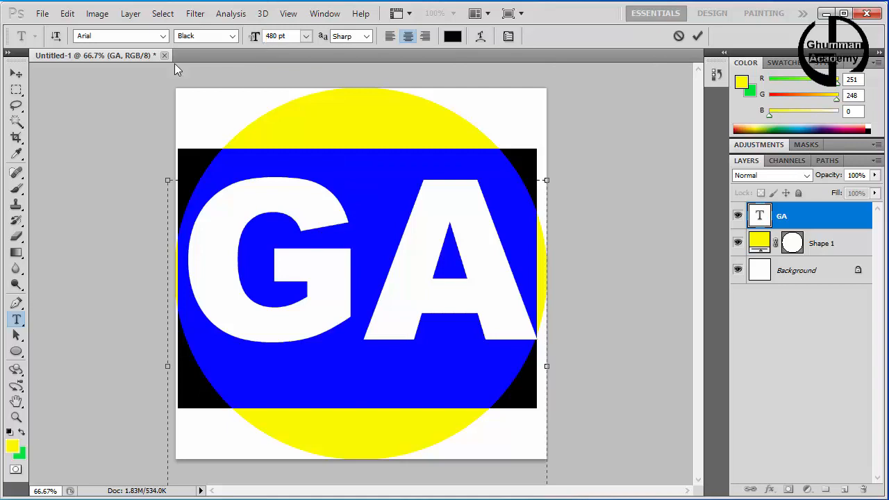
- Nudge the GA text layer about 12 px to the left within the circle
{"action": "left_click", "coordinate": [16, 73]}
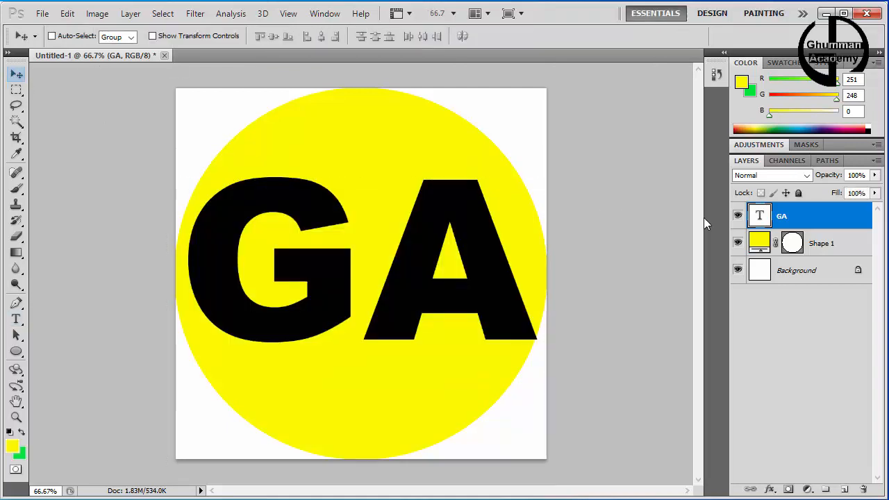
{"action": "key", "text": "Left"}
{"action": "key", "text": "Left"}
{"action": "key", "text": "Left"}
{"action": "key", "text": "Left"}
{"action": "key", "text": "Left"}
{"action": "key", "text": "Left"}
{"action": "key", "text": "Left"}
{"action": "key", "text": "Left"}
{"action": "key", "text": "Left"}
{"action": "key", "text": "Left"}
{"action": "key", "text": "Left"}
{"action": "key", "text": "Left"}
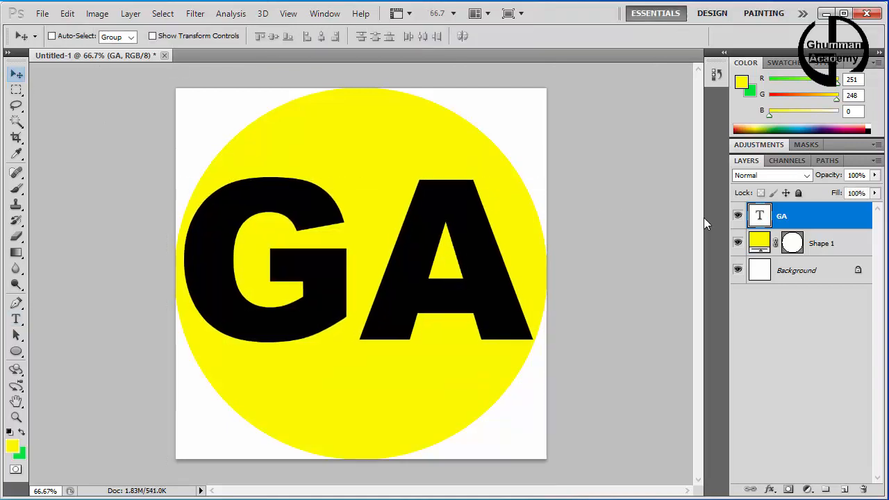
{"action": "key", "text": "Left"}
{"action": "key", "text": "Left"}
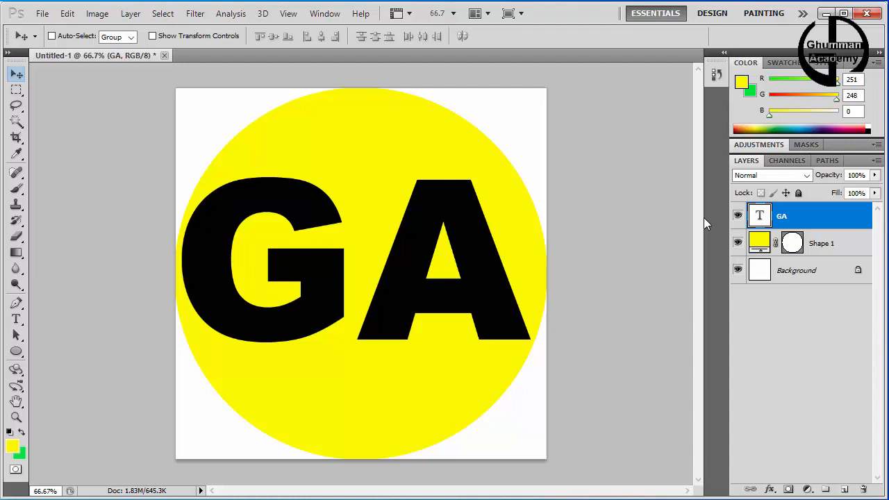
- Free-transform the GA text to about 112% height, reposition it slightly higher in the circle, and apply the transformation
{"action": "key", "text": "ctrl+t"}
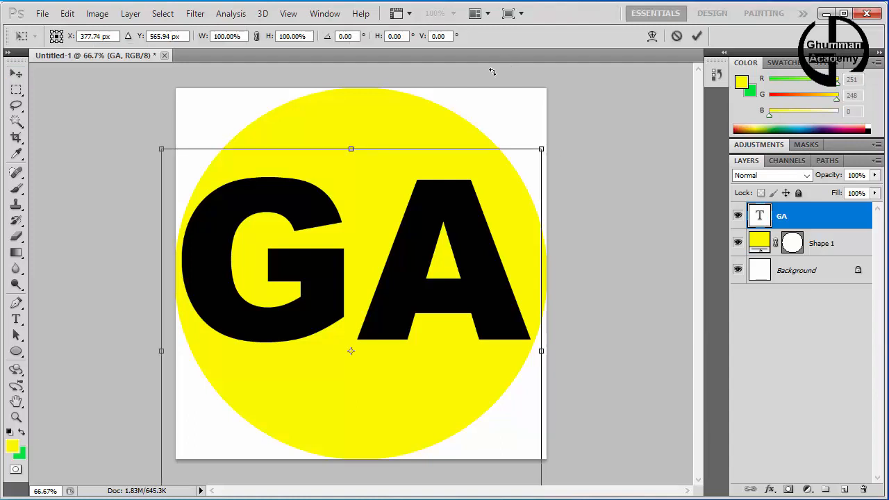
{"action": "left_click_drag", "start_coordinate": [351, 148], "coordinate": [351, 100]}
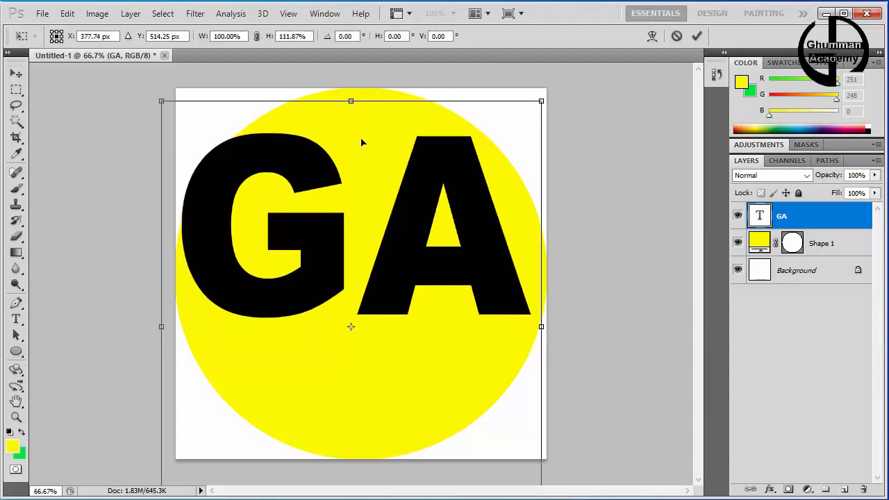
{"action": "left_click_drag", "start_coordinate": [385, 232], "coordinate": [382, 272]}
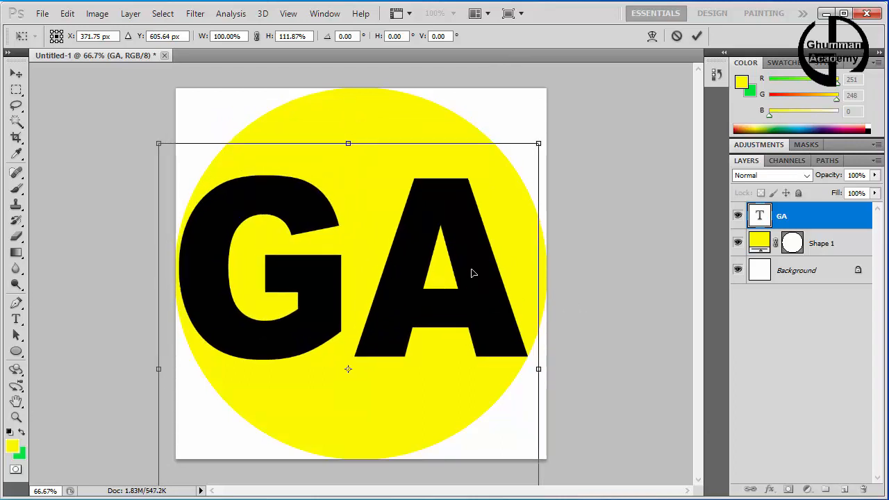
{"action": "mouse_move", "coordinate": [471, 273]}
{"action": "left_mouse_down"}
{"action": "mouse_move", "coordinate": [479, 250]}
{"action": "mouse_move", "coordinate": [475, 257]}
{"action": "left_mouse_up"}
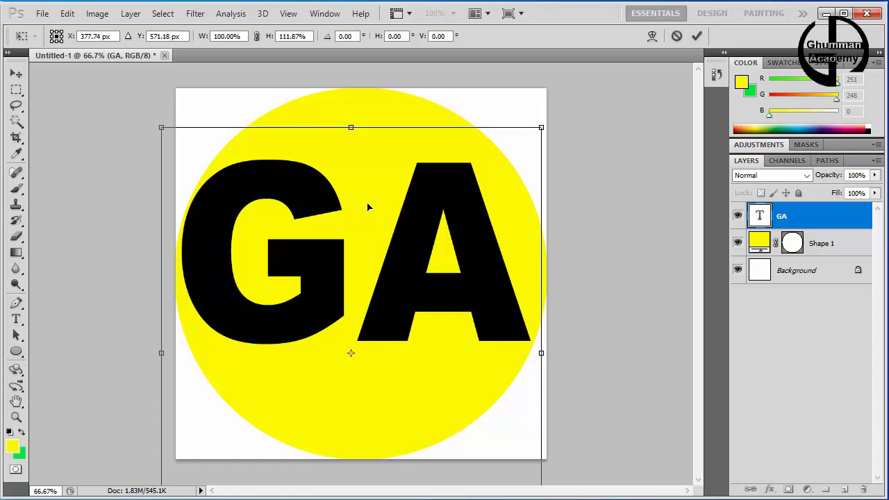
{"action": "left_click", "coordinate": [42, 13]}
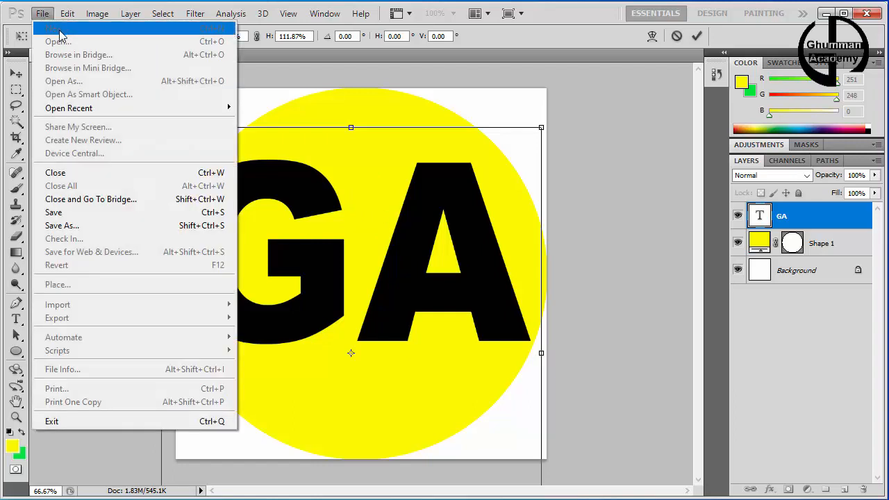
{"action": "left_click", "coordinate": [570, 100]}
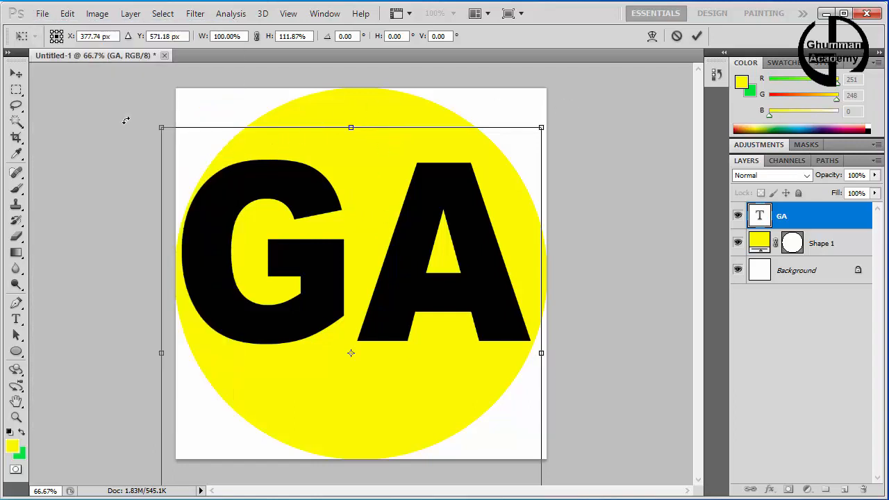
{"action": "left_click", "coordinate": [17, 75]}
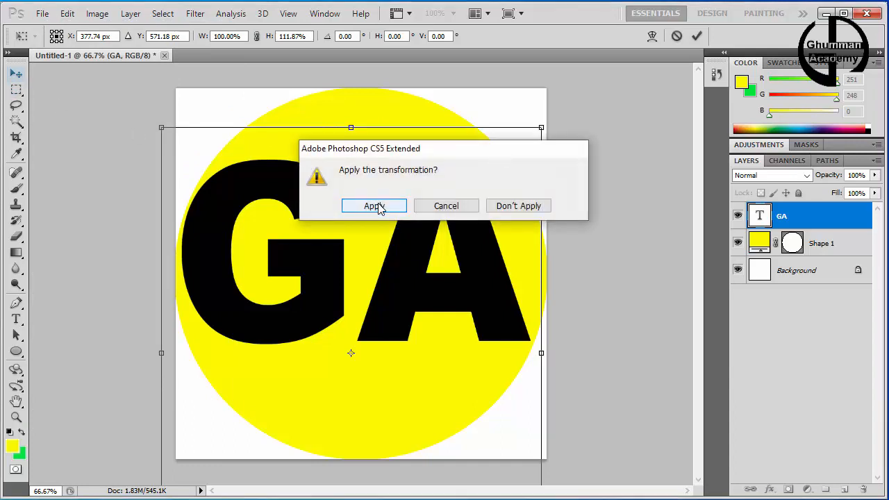
{"action": "left_click", "coordinate": [363, 203]}
- Create a second document 150 pixels wide and 150 pixels high
{"action": "left_click", "coordinate": [43, 13]}
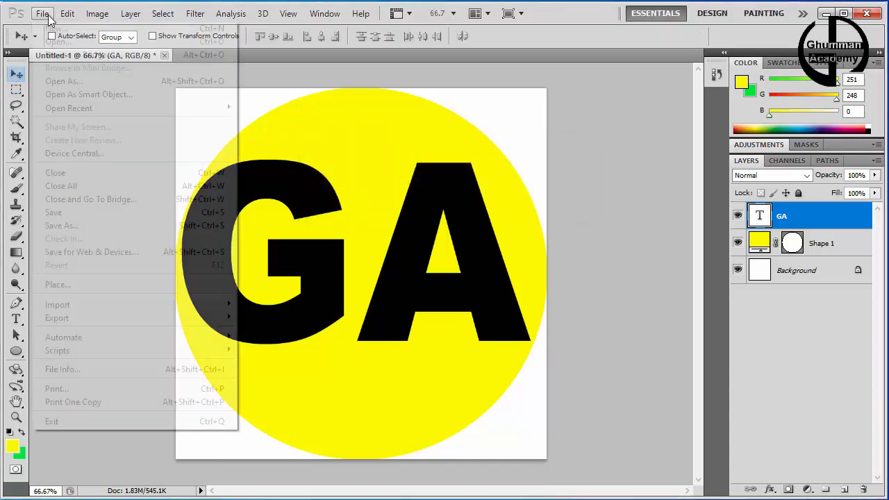
{"action": "left_click", "coordinate": [42, 13]}
{"action": "key", "text": "ctrl+n"}
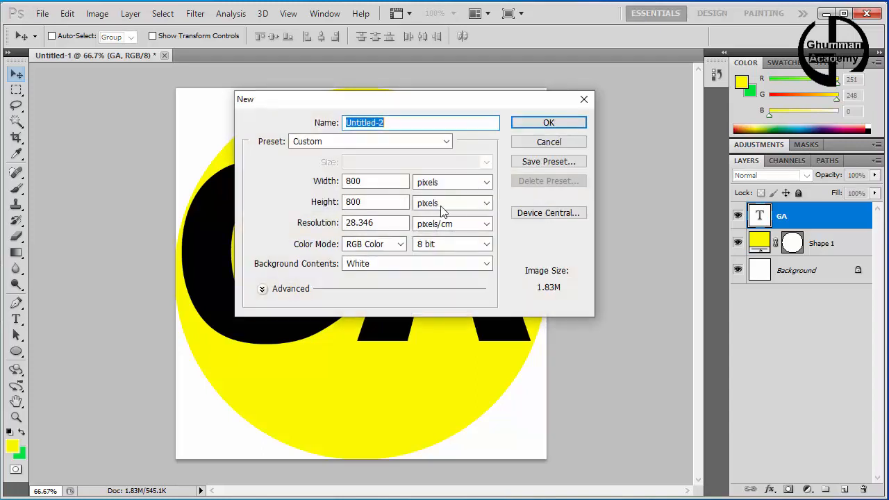
{"action": "double_click", "coordinate": [375, 181]}
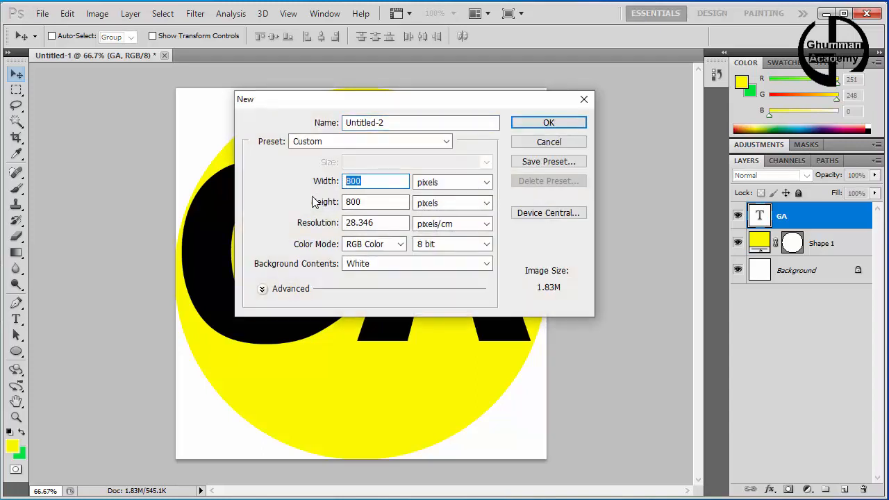
{"action": "type", "text": "150"}
{"action": "double_click", "coordinate": [364, 207]}
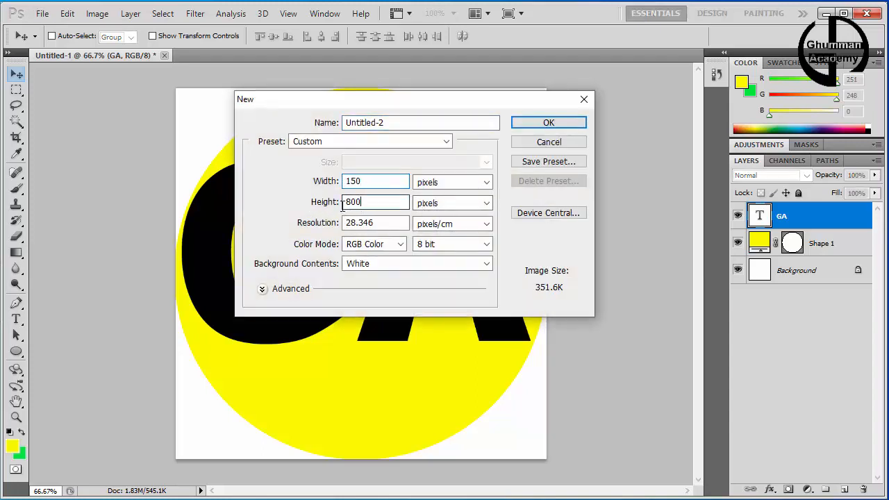
{"action": "type", "text": "150"}
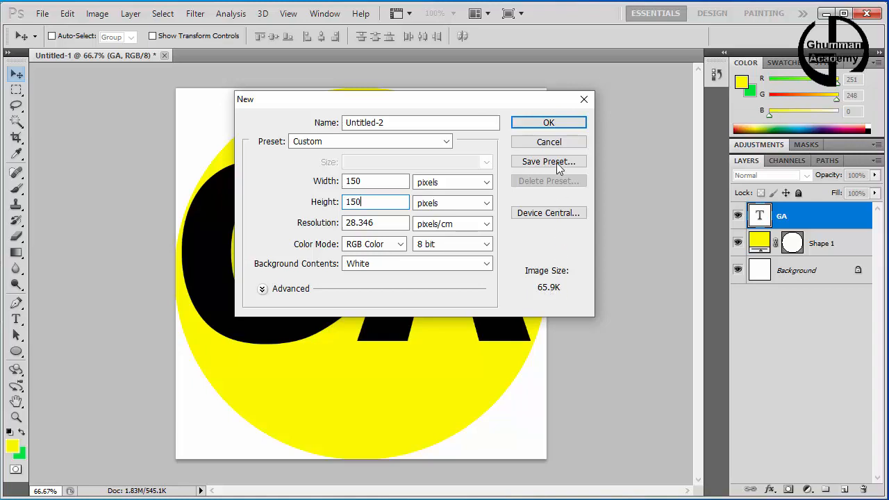
{"action": "left_click", "coordinate": [548, 123]}
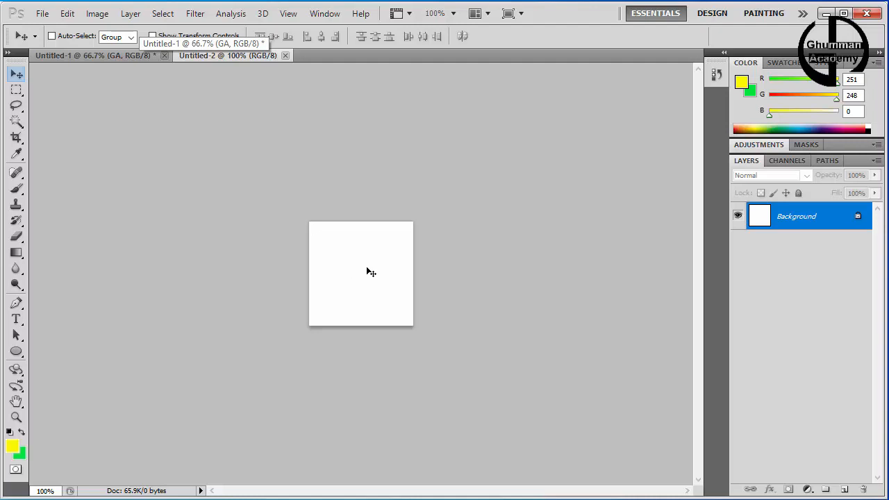
- Return to the Untitled-1 logo document and hide its Background and Shape 1 layers, leaving only the GA text showing
{"action": "left_click", "coordinate": [118, 57]}
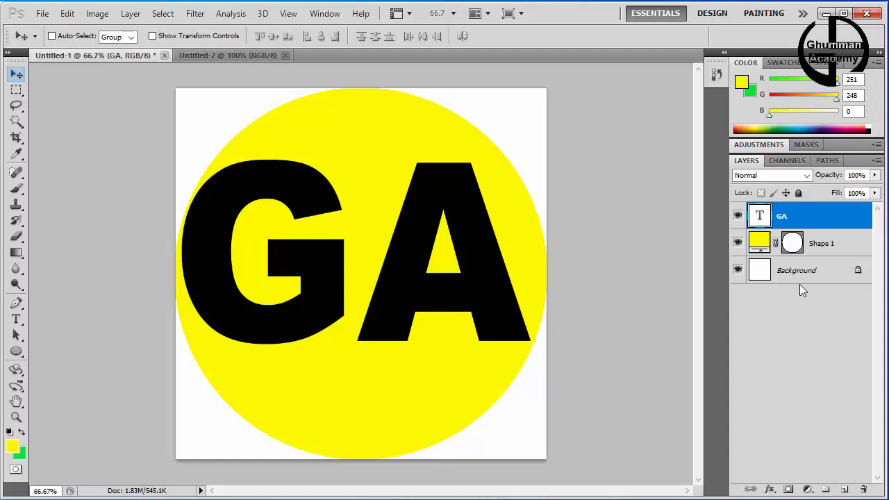
{"action": "left_click", "coordinate": [738, 272]}
{"action": "left_click", "coordinate": [737, 243]}
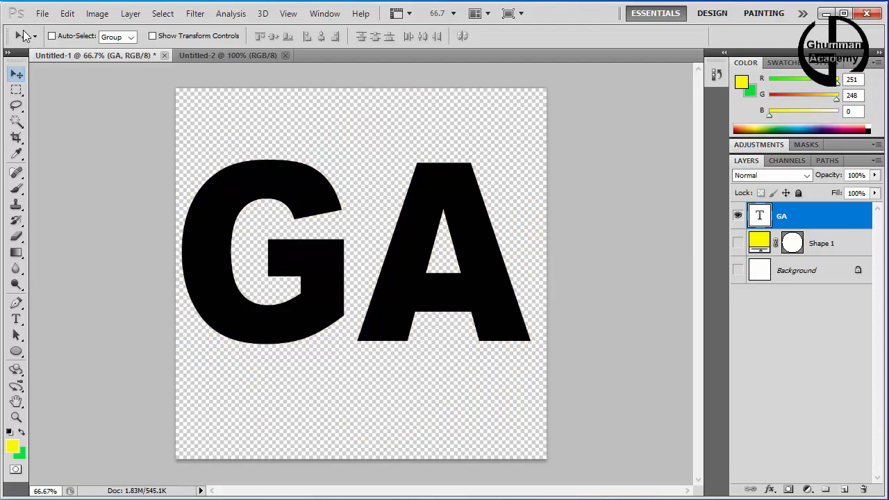
- Start saving the GA lettering document with Save As and bring up the available file formats
{"action": "left_click", "coordinate": [42, 14]}
{"action": "left_click", "coordinate": [64, 225]}
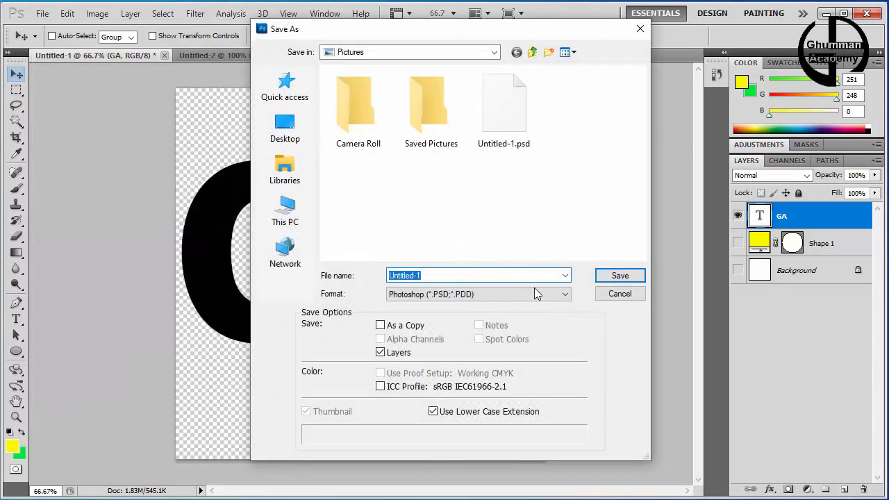
{"action": "left_click", "coordinate": [532, 295]}
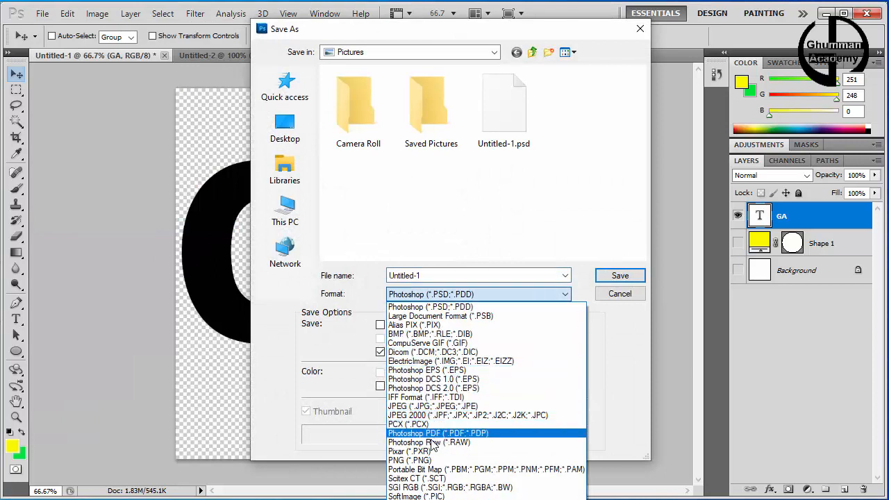